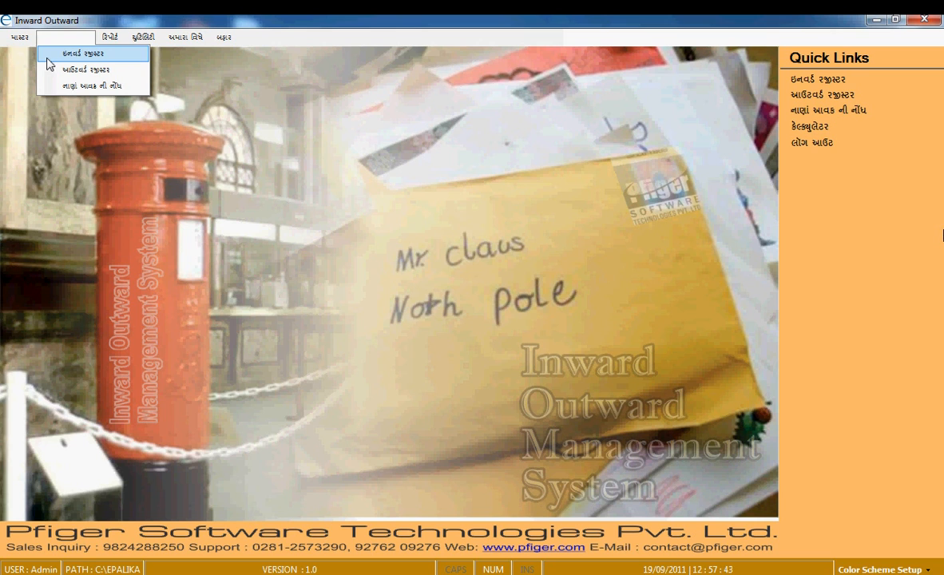
- Open the Inward Master form from the Inward Register and start a new blank inward record
{"action": "left_click", "coordinate": [49, 56]}
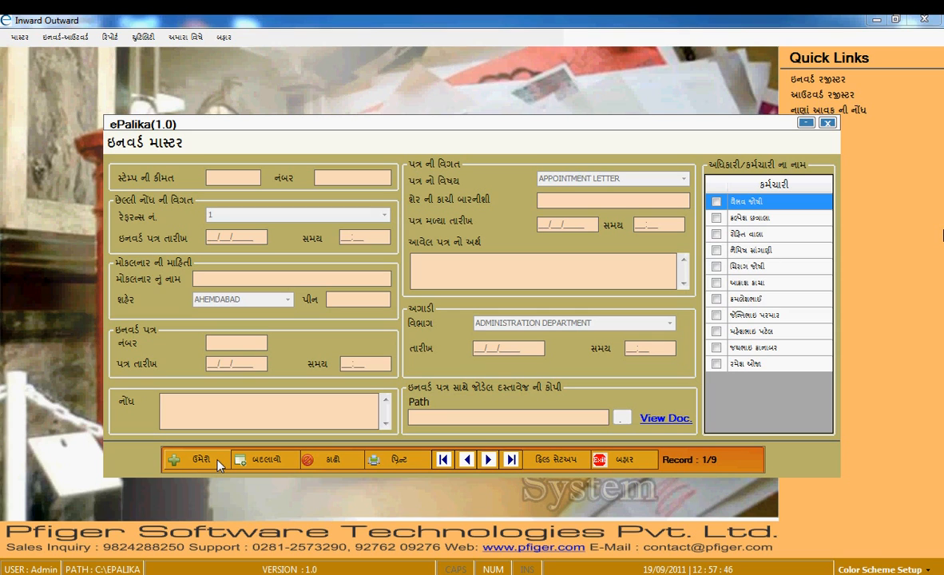
{"action": "left_click", "coordinate": [199, 460]}
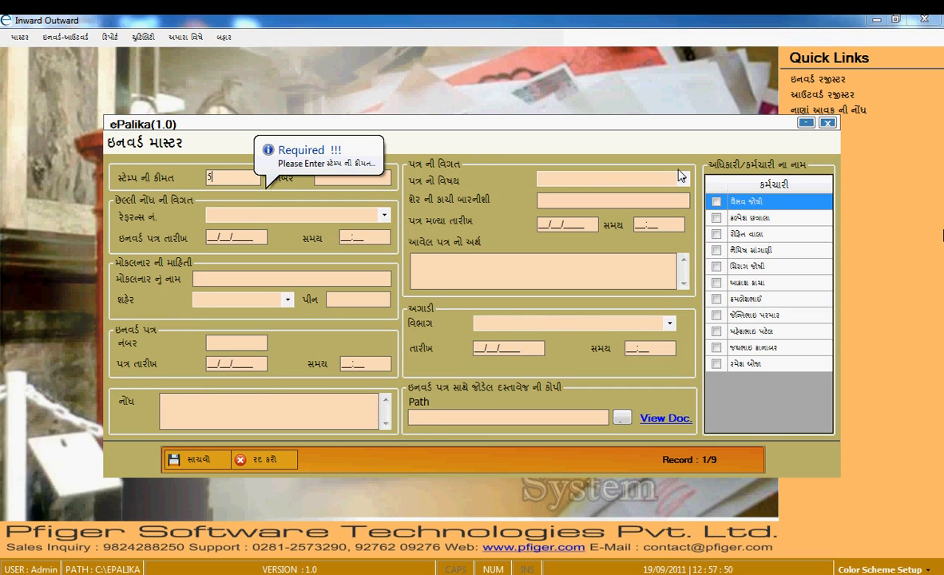
- Enter stamp price 5 and number 123456
{"action": "type", "text": "5"}
{"action": "key", "text": "Tab"}
{"action": "type", "text": "12345"}
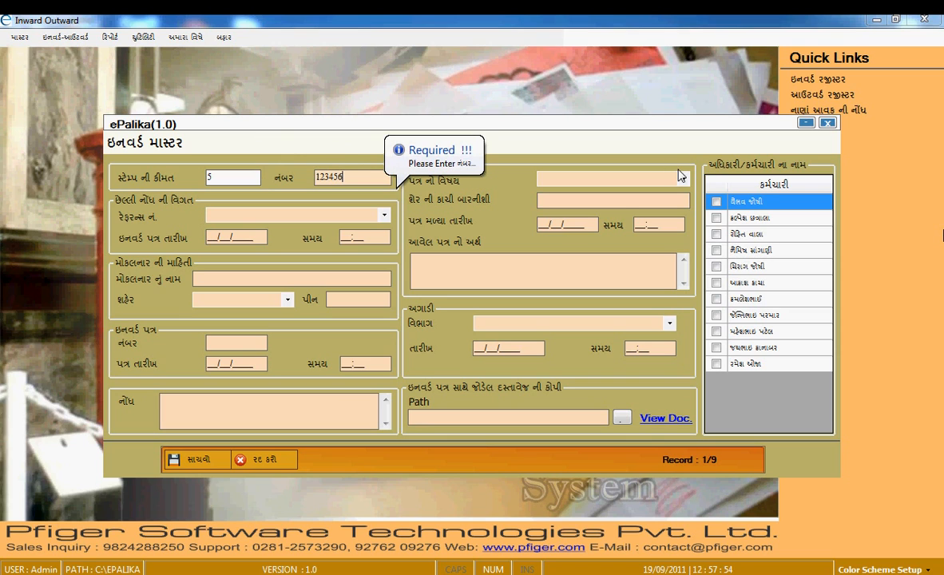
{"action": "type", "text": "6"}
{"action": "key", "text": "Tab"}
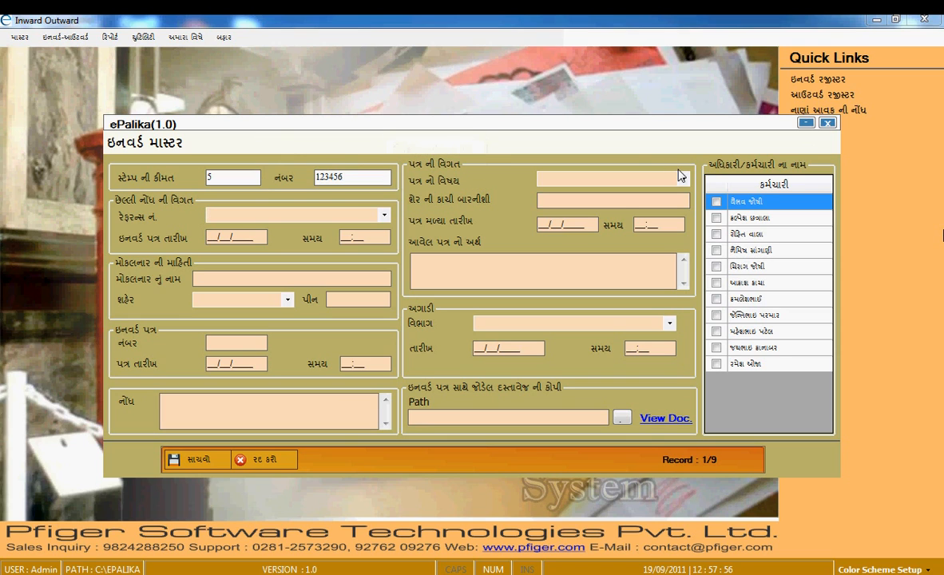
- Choose reference number 1 and set the inward letter date 11/05/2010 and time 11:30
{"action": "left_click", "coordinate": [383, 214]}
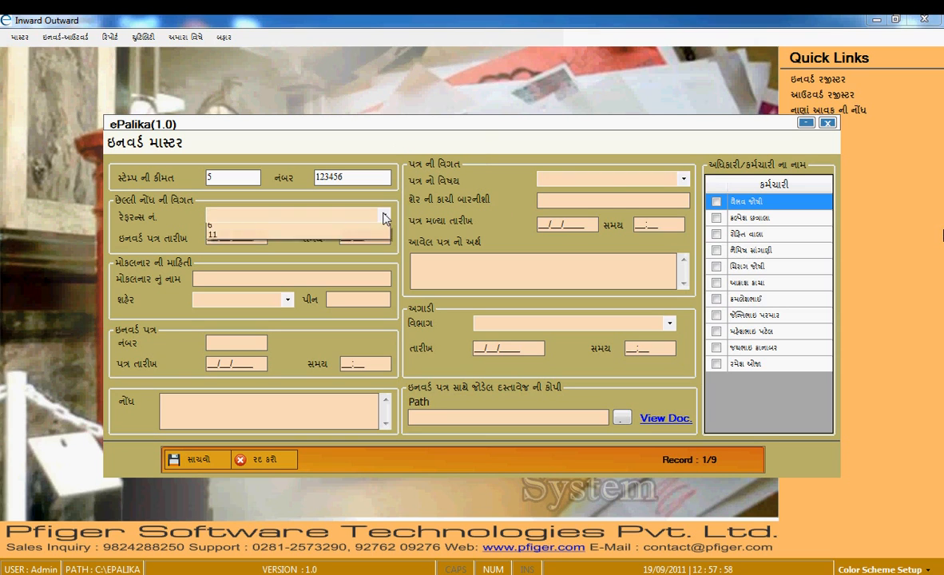
{"action": "left_click", "coordinate": [238, 228]}
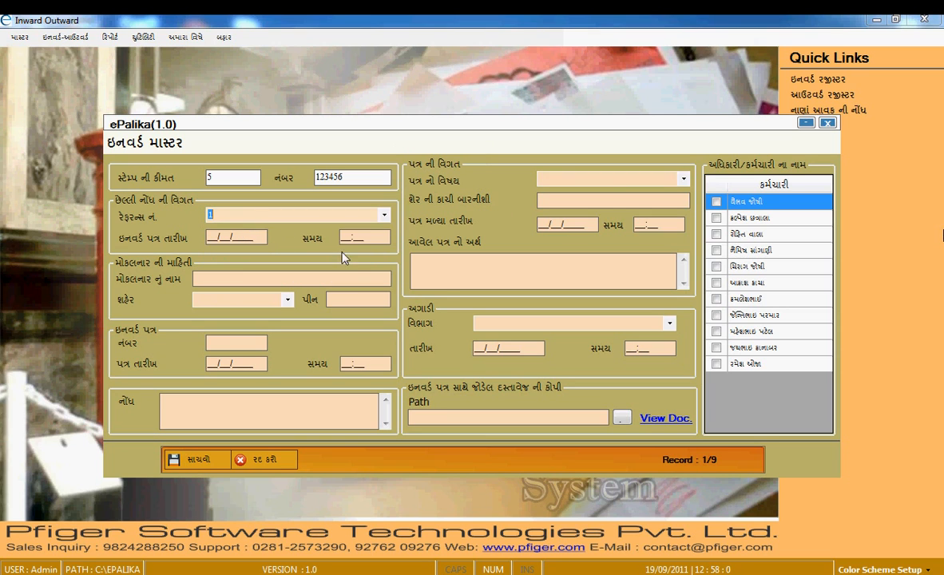
{"action": "key", "text": "Tab"}
{"action": "type", "text": "11/05/"}
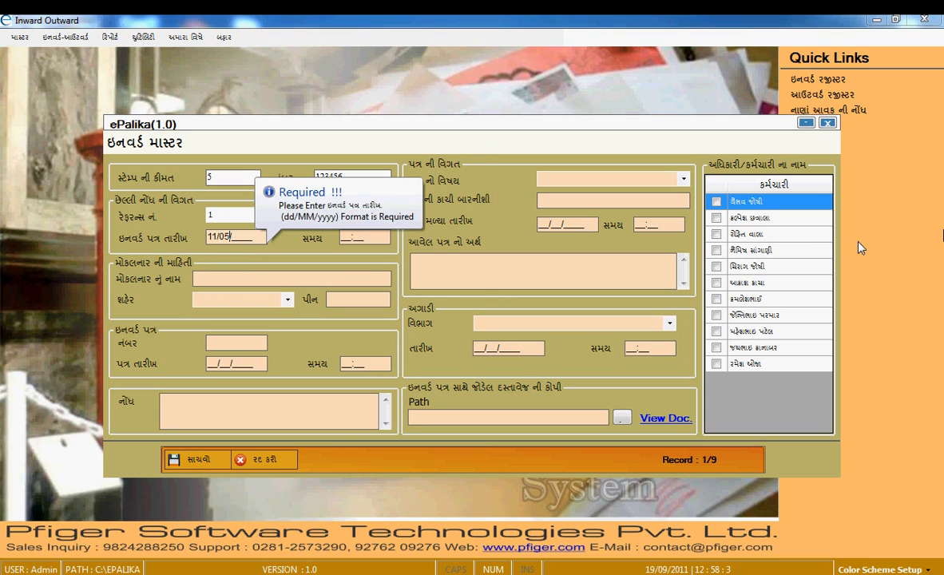
{"action": "type", "text": "2010"}
{"action": "key", "text": "Tab"}
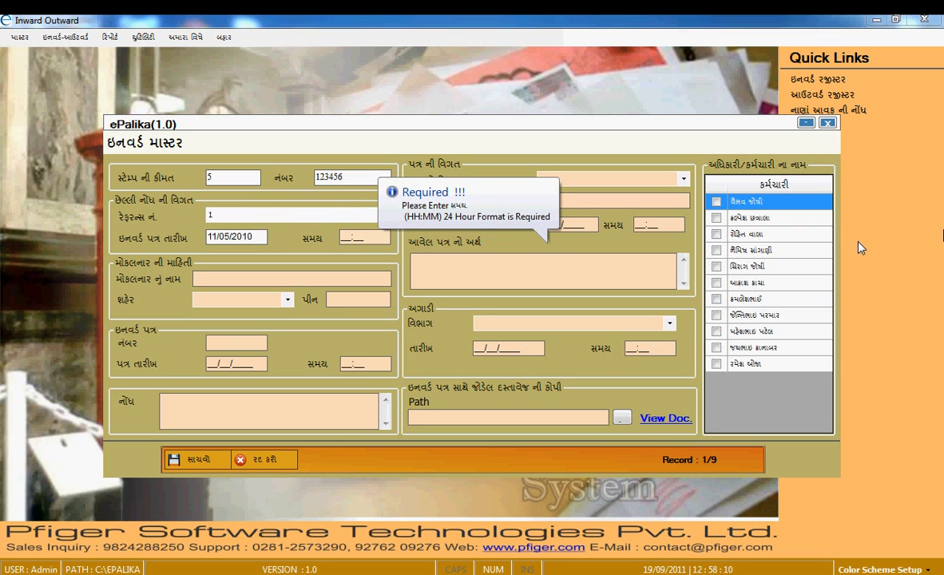
{"action": "type", "text": "11:30"}
{"action": "key", "text": "Tab"}
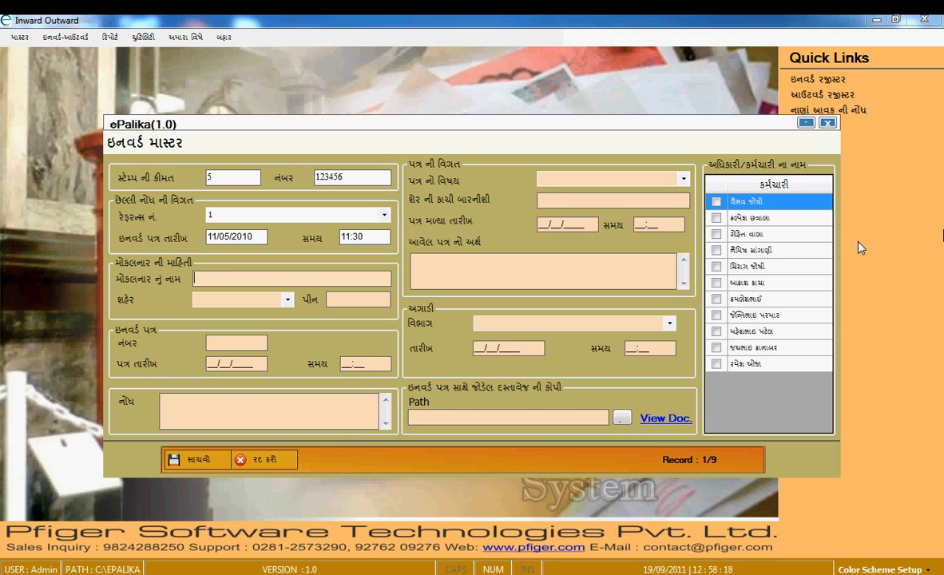
- Enter the Gujarati sender name, choose જામનગર as the city, and fill the PIN code
{"action": "type", "text": "જામનગ"}
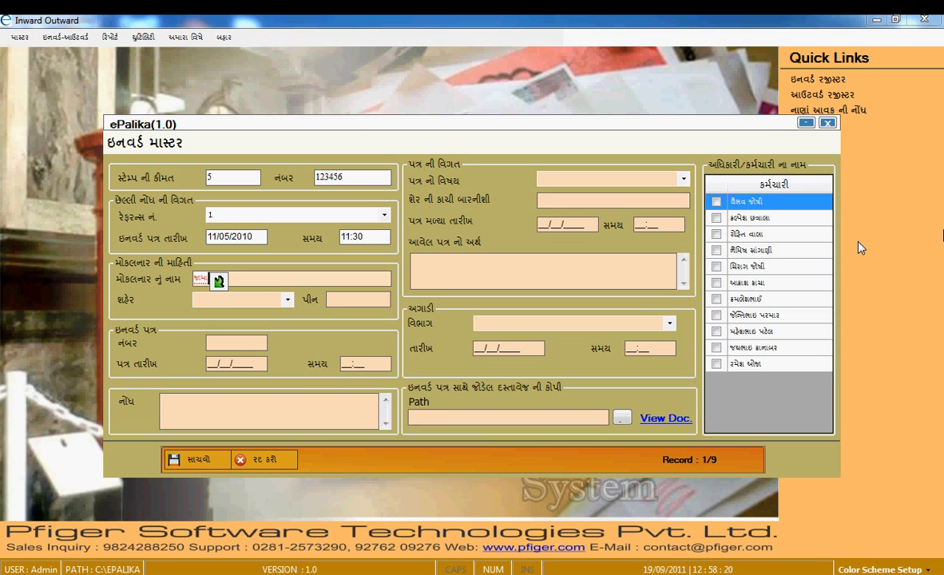
{"action": "type", "text": "ર"}
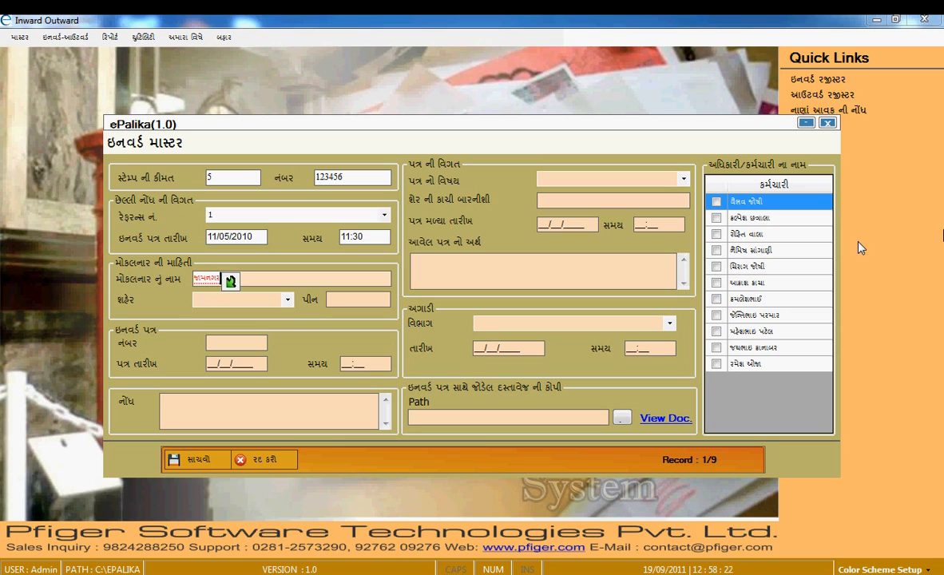
{"action": "type", "text": " ગાગર્પ"}
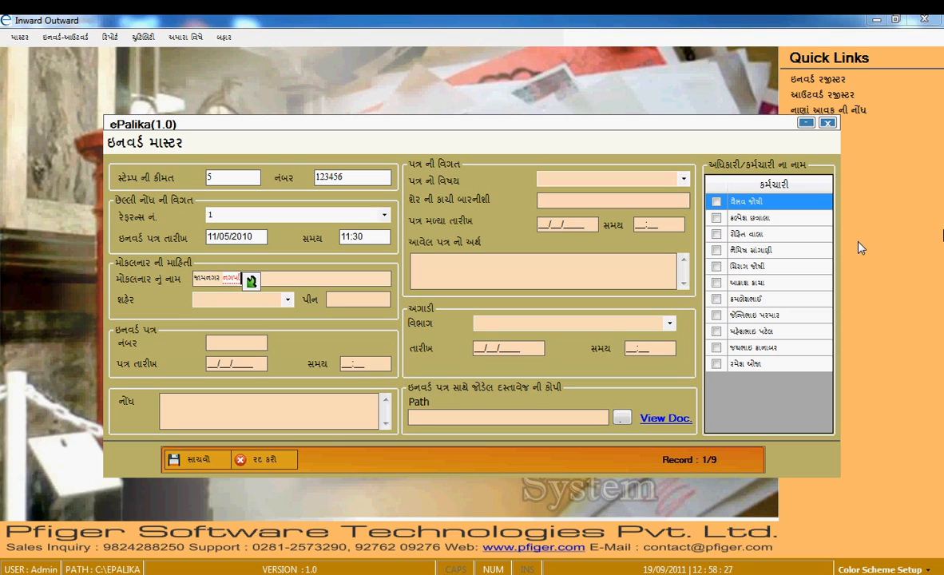
{"action": "key", "text": "BackSpace"}
{"action": "key", "text": "BackSpace"}
{"action": "key", "text": "BackSpace"}
{"action": "type", "text": "પ"}
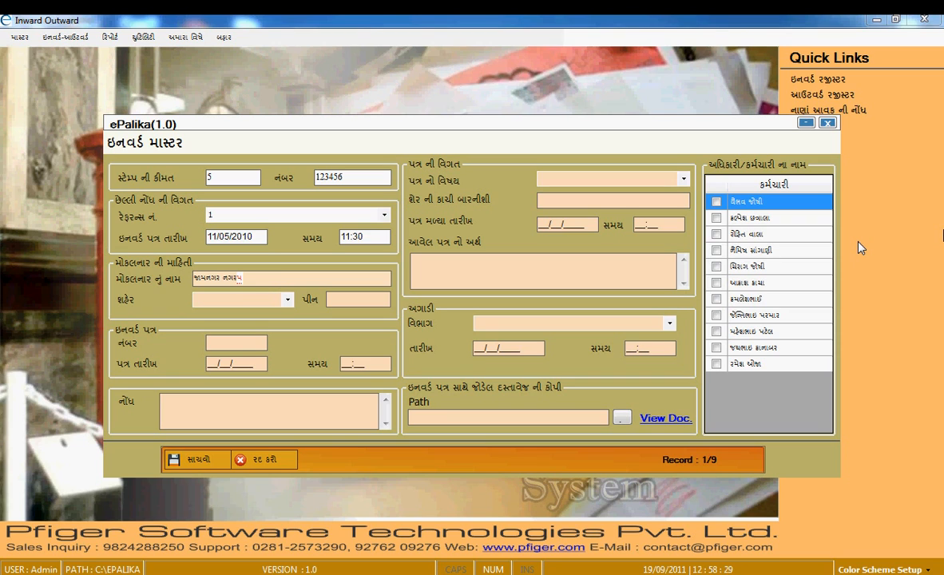
{"action": "type", "text": "ાલિકા"}
{"action": "left_click", "coordinate": [223, 297]}
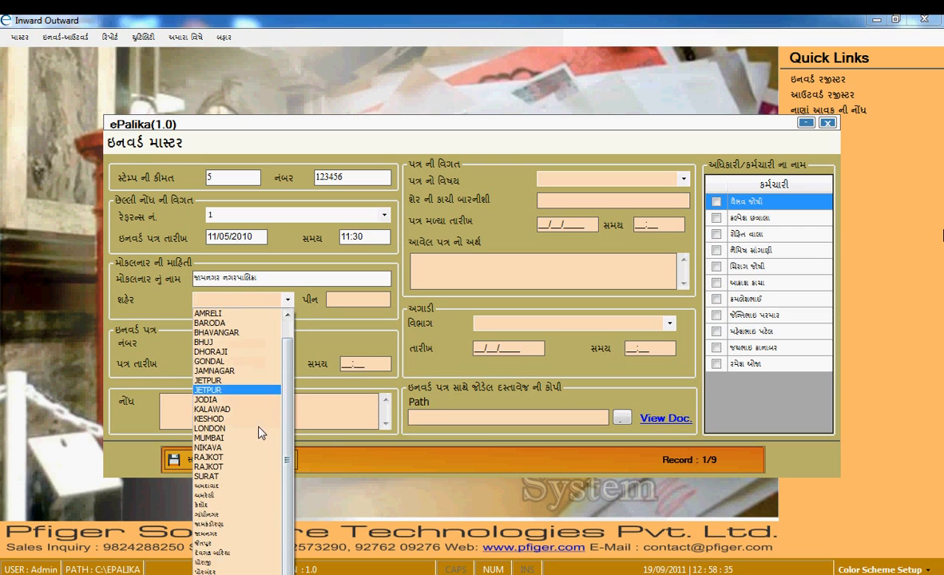
{"action": "left_click", "coordinate": [198, 487]}
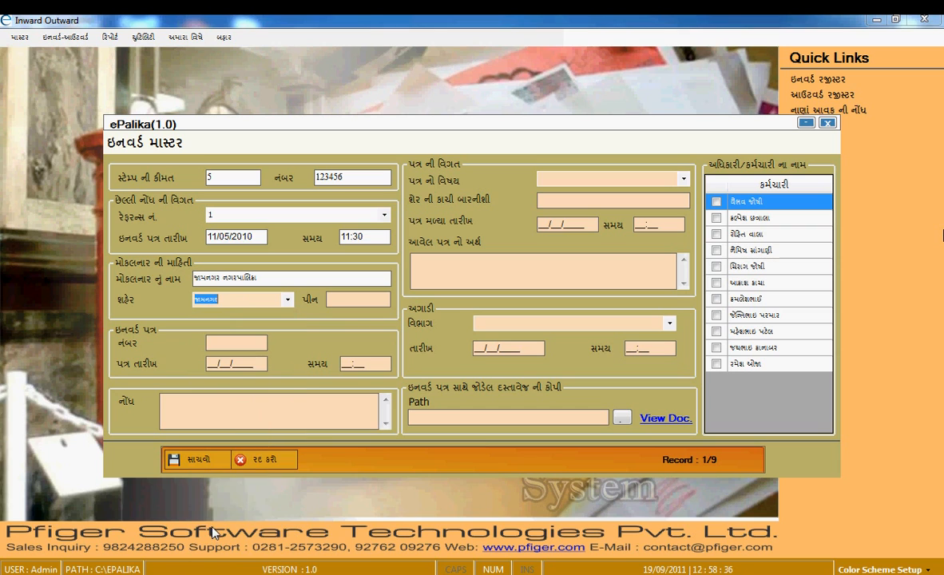
{"action": "key", "text": "Tab"}
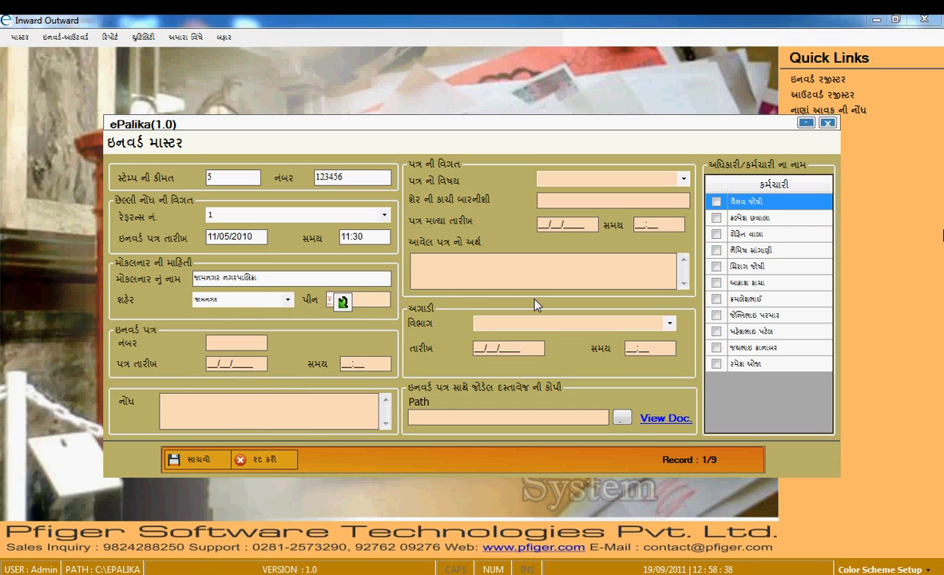
{"action": "type", "text": "૪૪૩૫૦૧"}
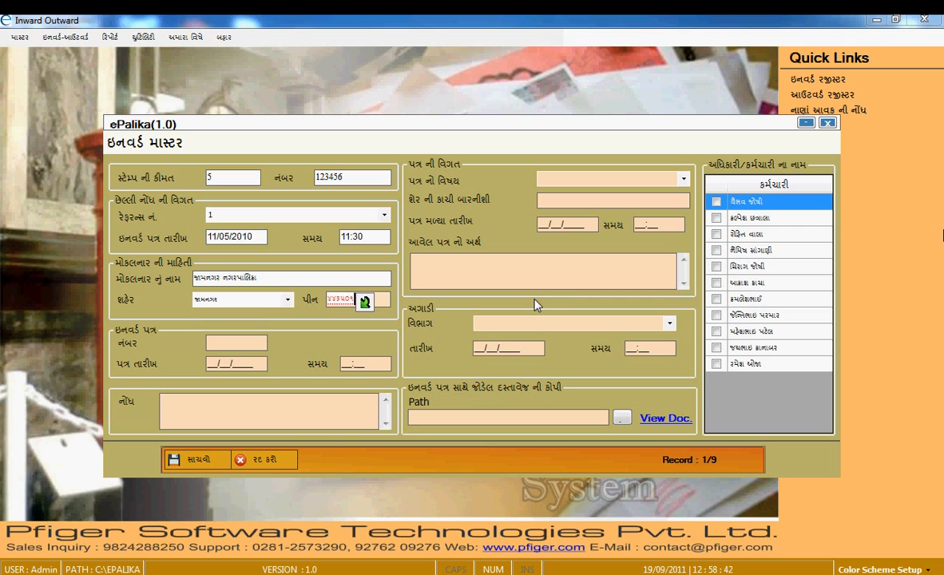
{"action": "key", "text": "Tab"}
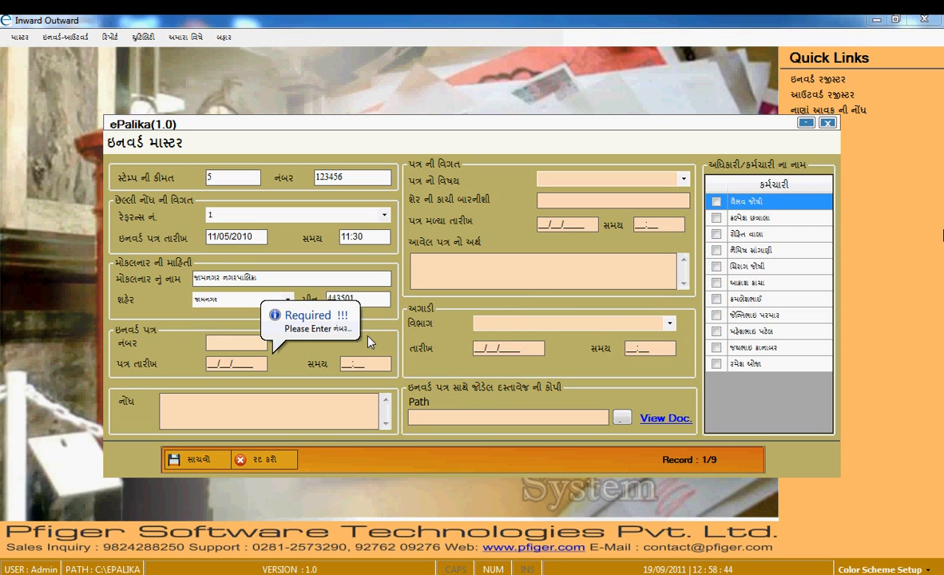
- Set inward letter number 4, letter date 11/05/2010 and time 09:30
{"action": "type", "text": "4"}
{"action": "key", "text": "Tab"}
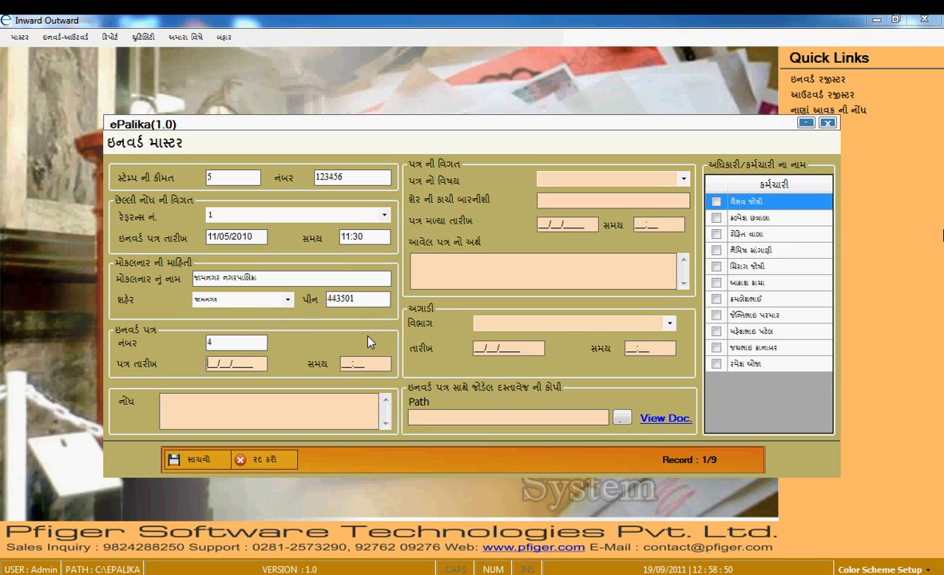
{"action": "type", "text": "11/05/2010"}
{"action": "key", "text": "Tab"}
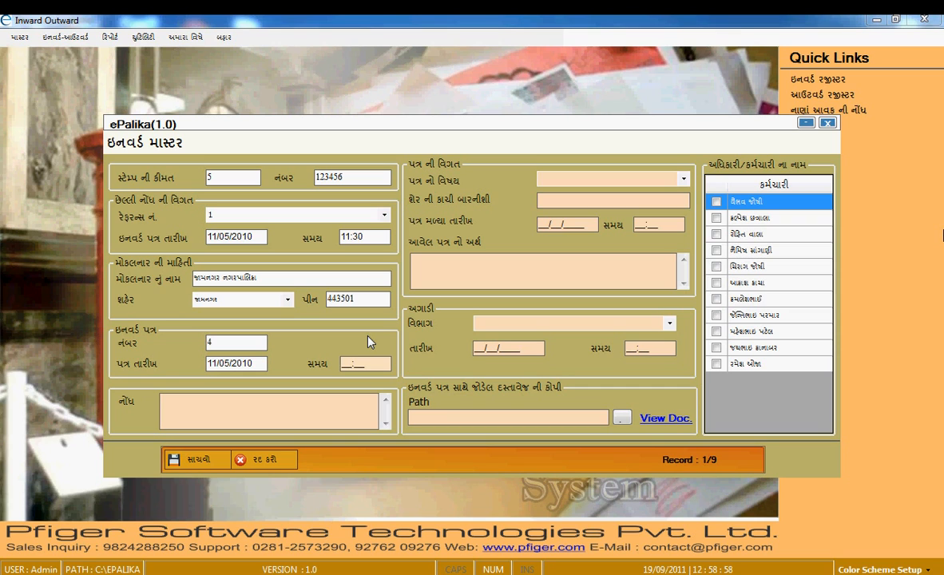
{"action": "type", "text": "093"}
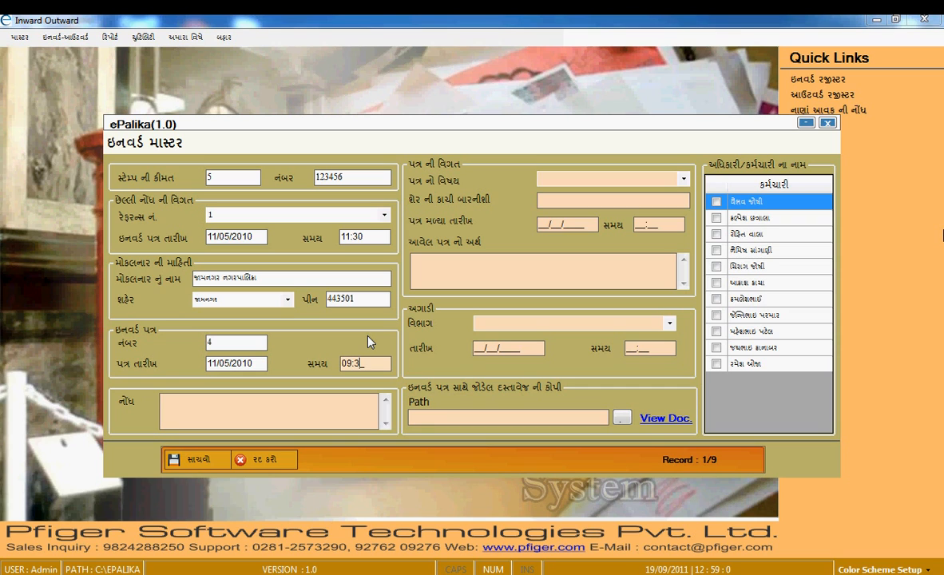
{"action": "type", "text": "0"}
{"action": "key", "text": "Tab"}
- Pick the last subject from the subject list and type વિશય in the next field
{"action": "left_click", "coordinate": [683, 179]}
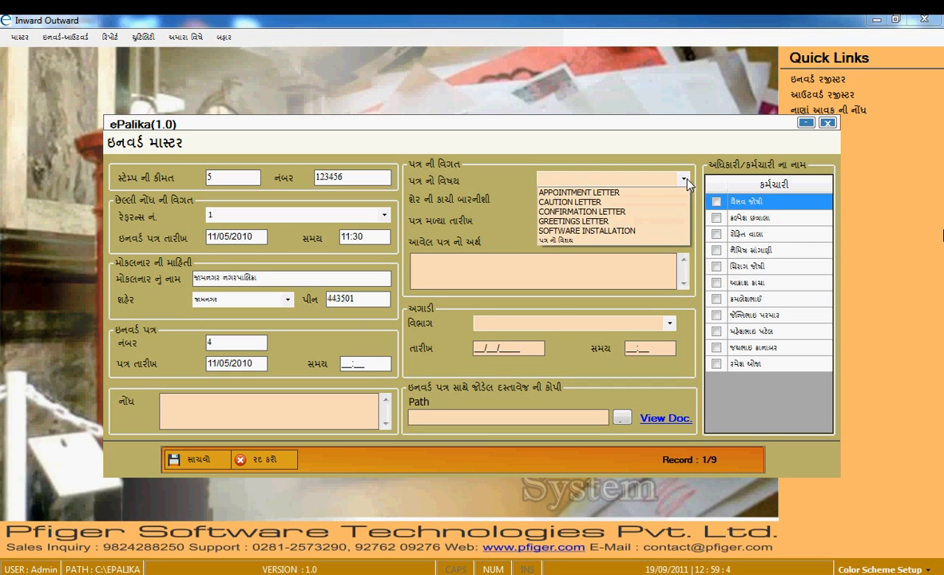
{"action": "left_click", "coordinate": [545, 244]}
{"action": "key", "text": "Tab"}
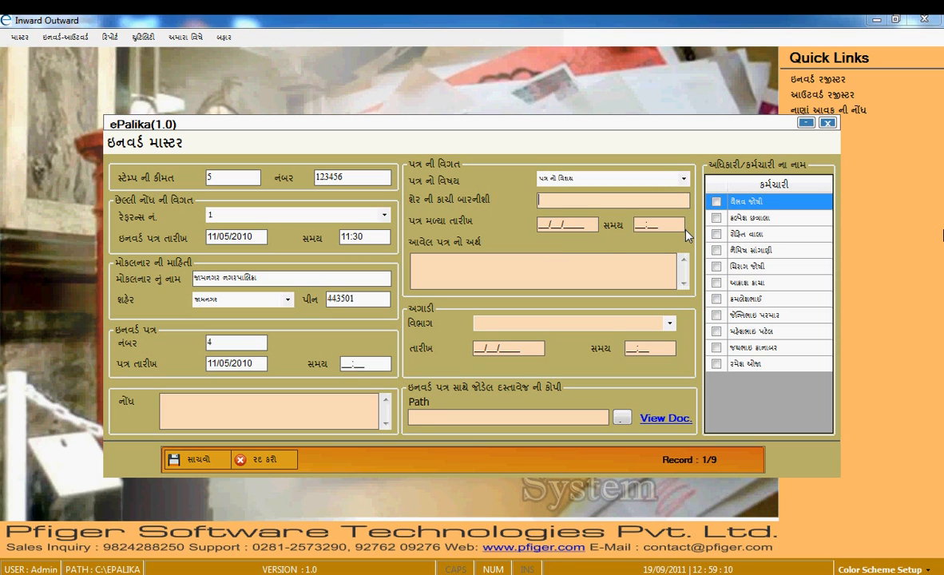
{"action": "type", "text": "વિશય"}
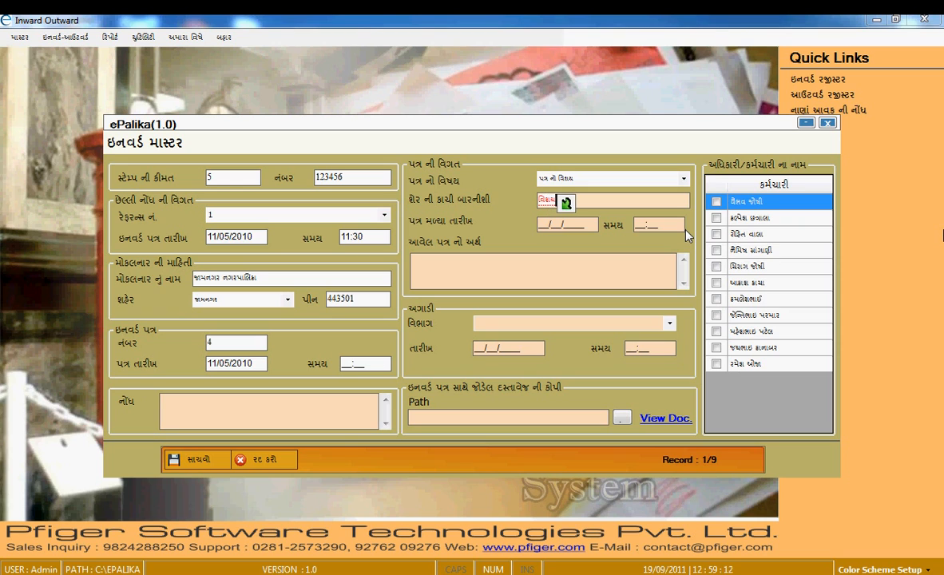
{"action": "key", "text": "space"}
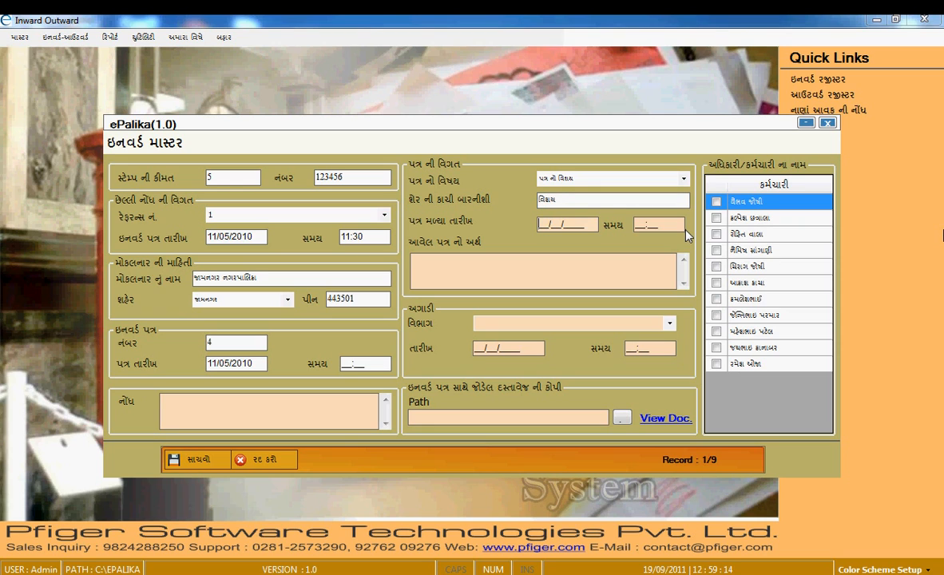
- Set received date 12/05/2010 at 12:09 and letter meaning આવકાર પત્ર
{"action": "type", "text": "12/05/2010"}
{"action": "key", "text": "Tab"}
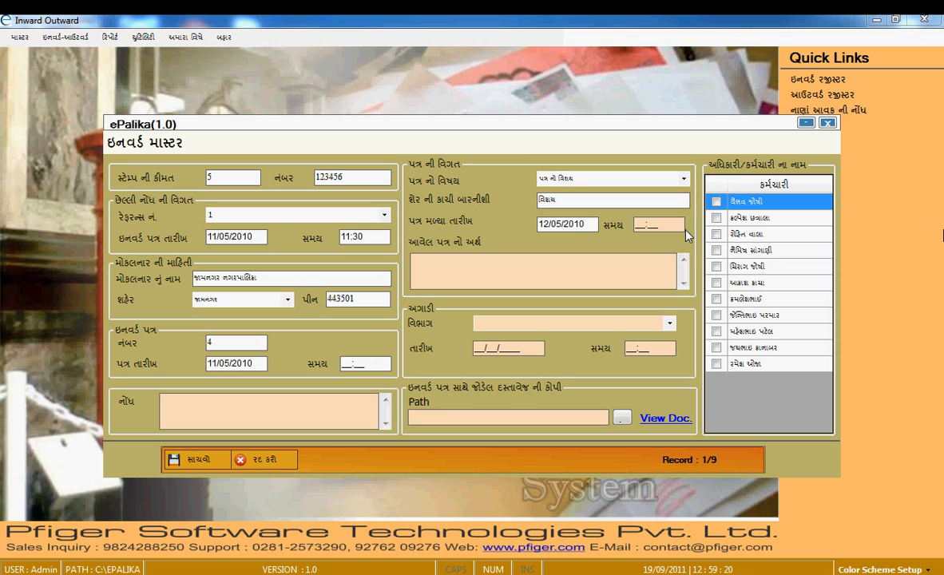
{"action": "type", "text": "120"}
{"action": "key", "text": "Tab"}
{"action": "type", "text": "આવકાર"}
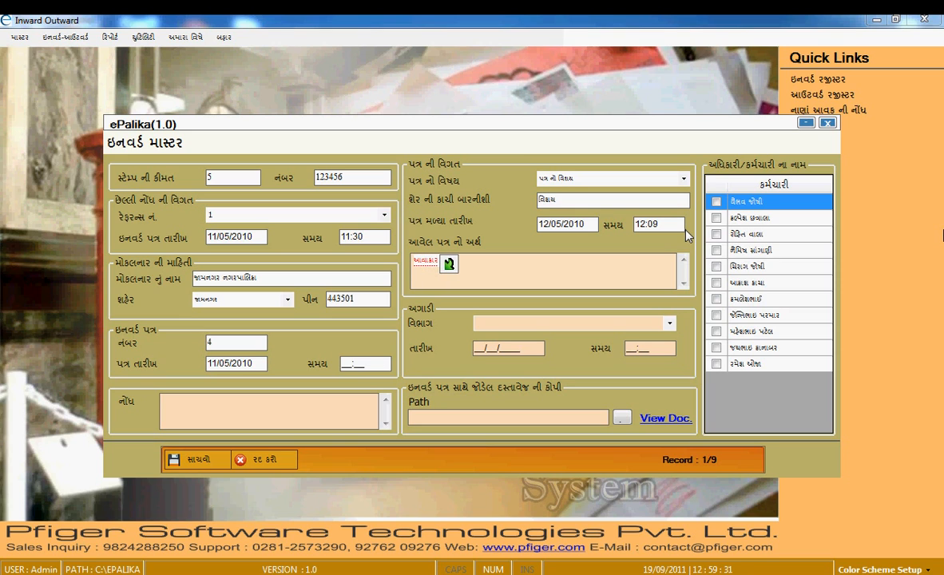
{"action": "type", "text": " પત્ર"}
{"action": "key", "text": "Tab"}
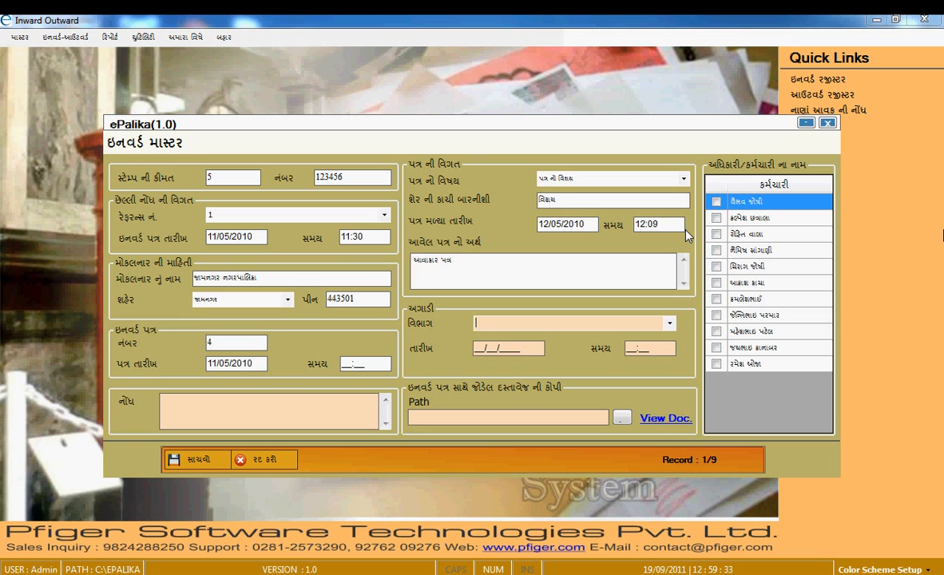
{"action": "key", "text": "Tab"}
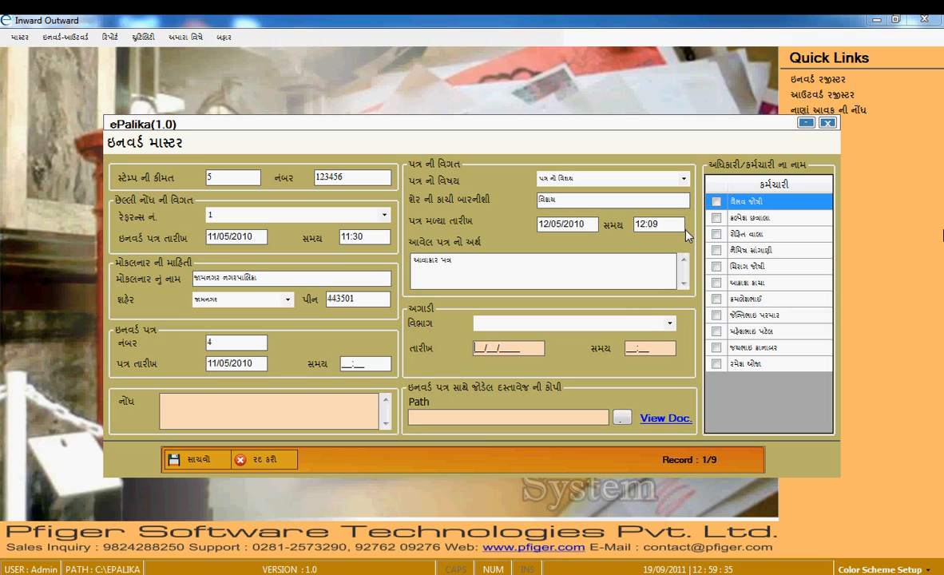
- Forward to the last department on 12/05/2010 at 11:08 with remark નહી
{"action": "left_click", "coordinate": [670, 324]}
{"action": "left_click", "coordinate": [531, 430]}
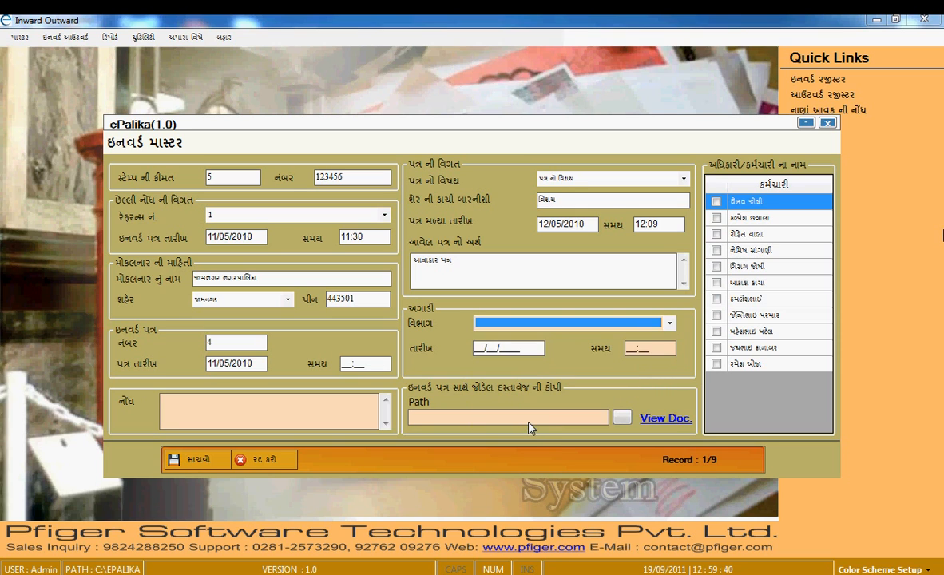
{"action": "key", "text": "Tab"}
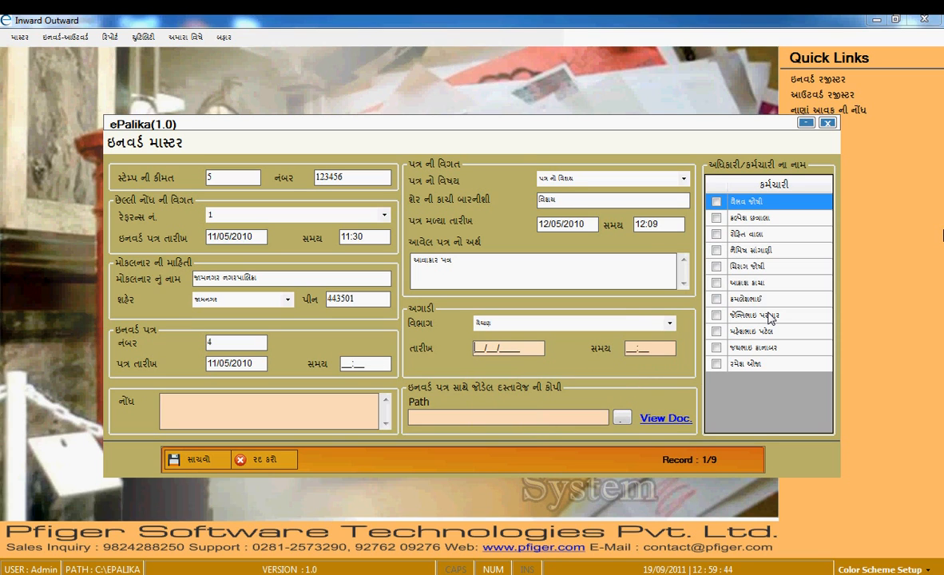
{"action": "type", "text": "12/05/2010"}
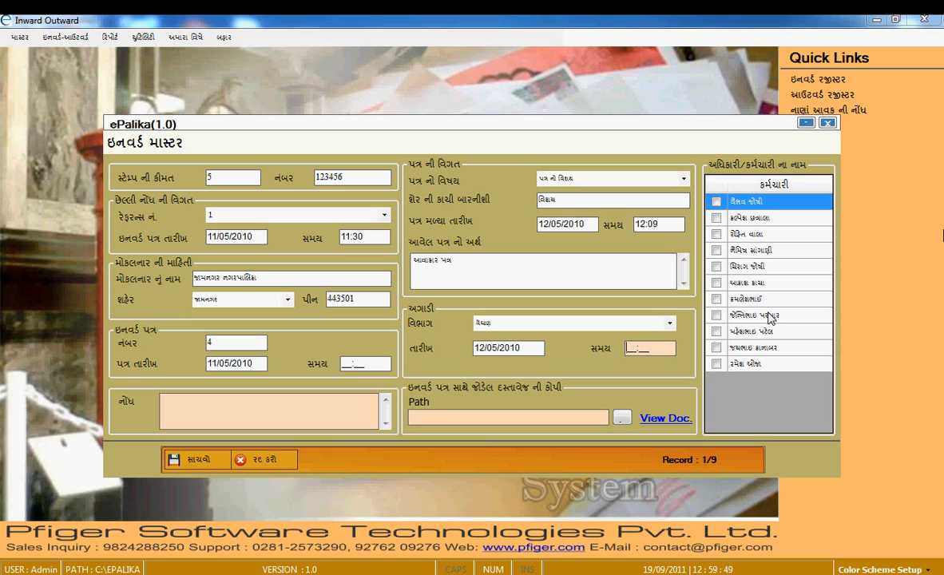
{"action": "type", "text": "1108"}
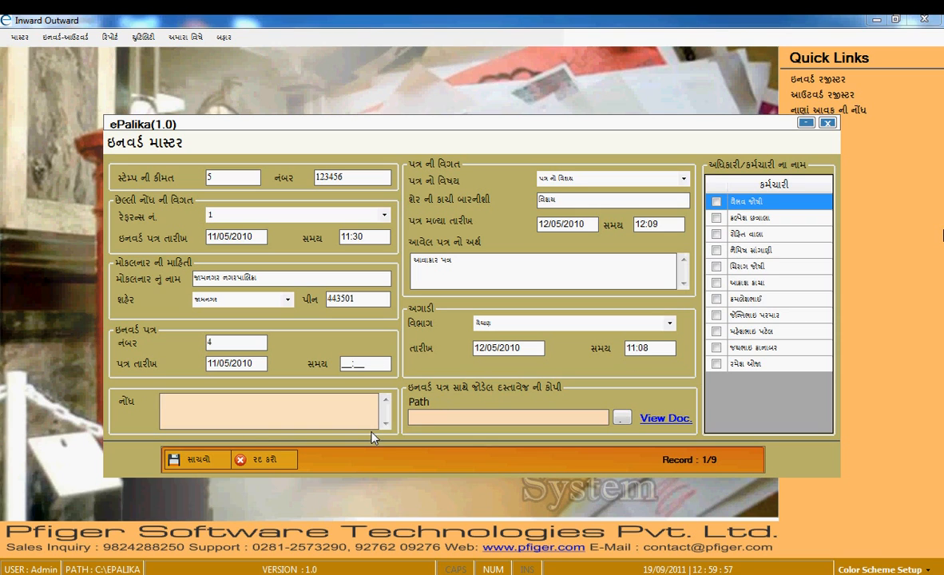
{"action": "type", "text": "નહી"}
{"action": "key", "text": "Tab"}
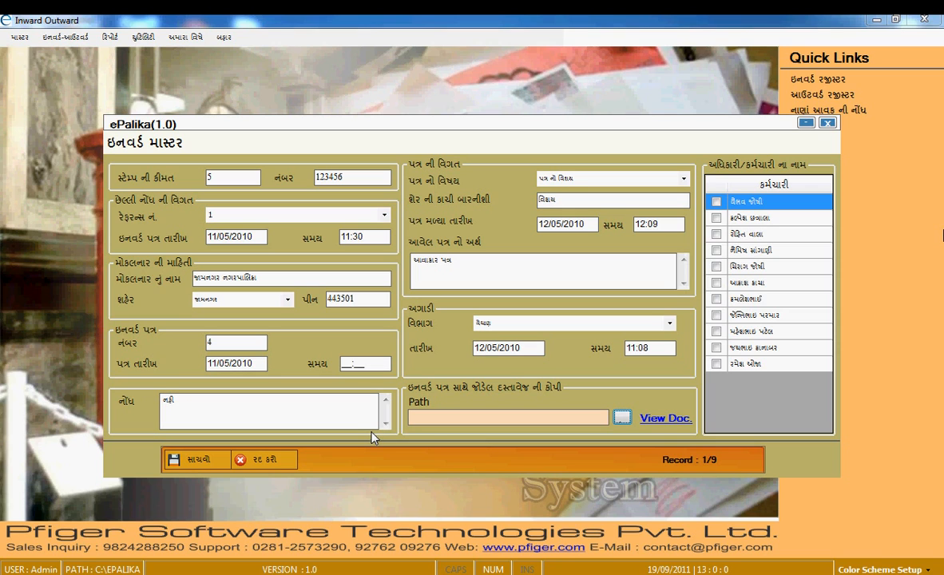
- Attach the CanadaSmallBusiness document from the Desktop demo folder and preview it to confirm
{"action": "left_click", "coordinate": [621, 419]}
{"action": "double_click", "coordinate": [272, 250]}
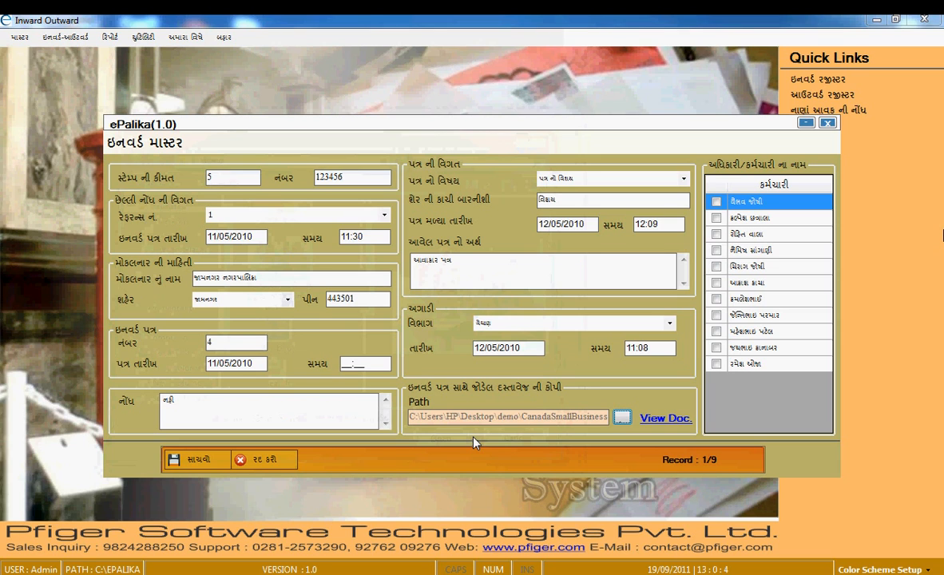
{"action": "left_click", "coordinate": [667, 428]}
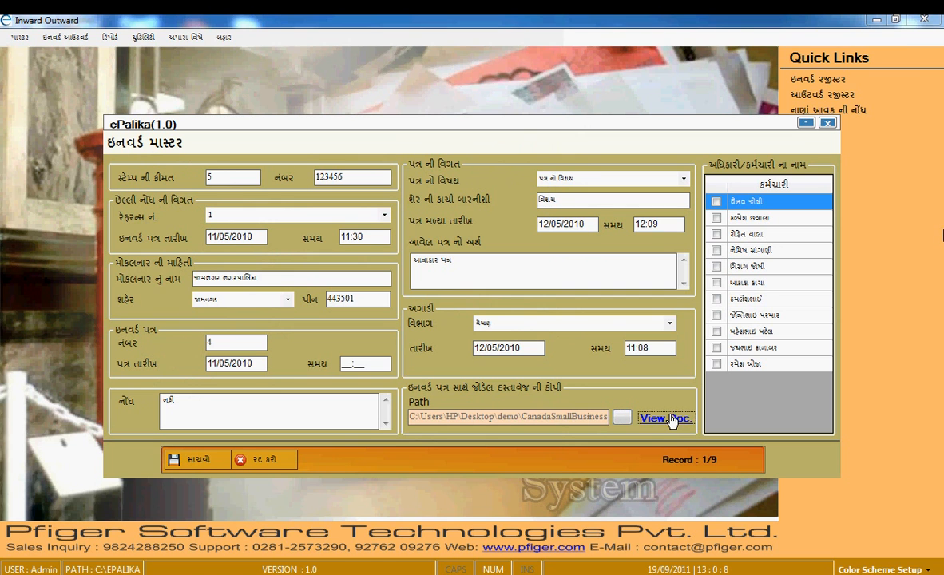
{"action": "left_click", "coordinate": [921, 19]}
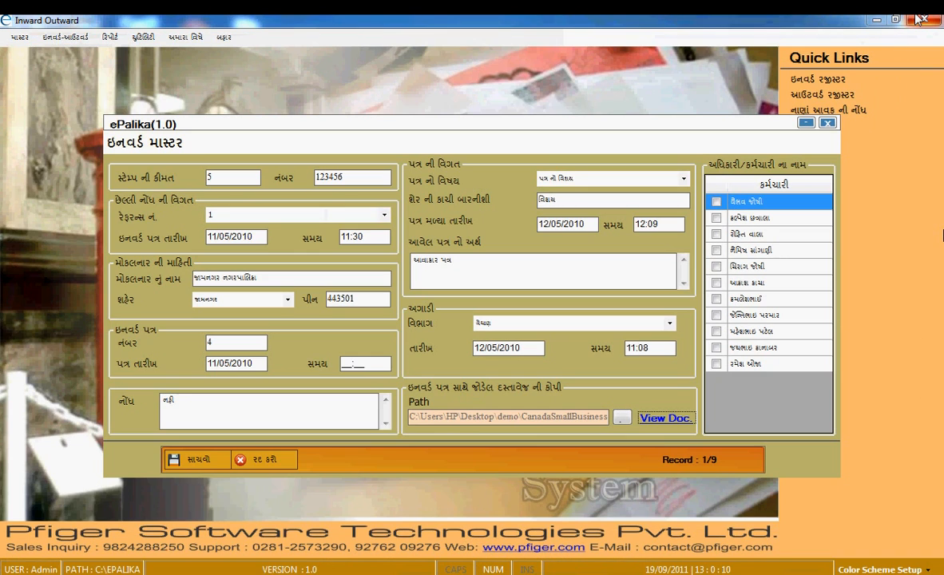
- Tick the first, second and fifth staff members, then save the record and confirm
{"action": "left_click", "coordinate": [717, 217]}
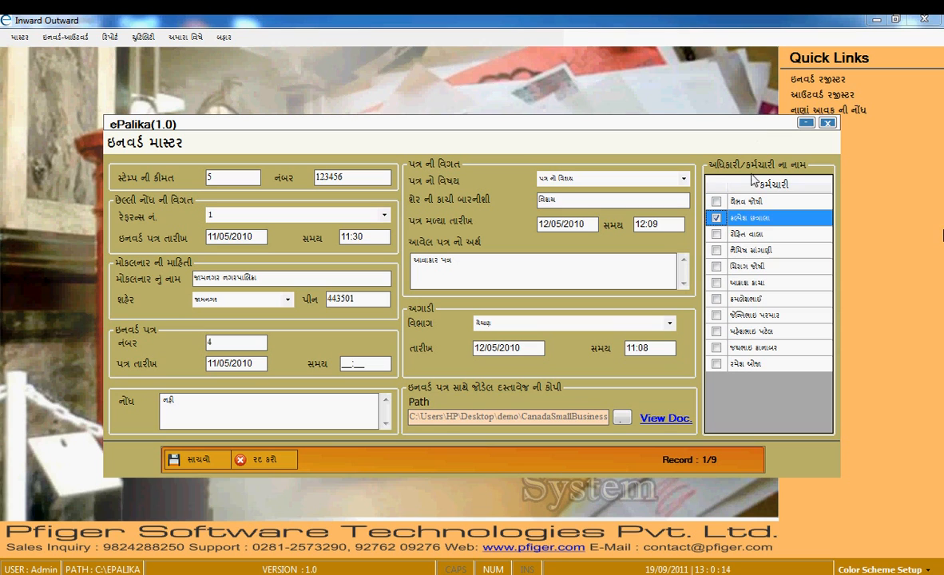
{"action": "left_click", "coordinate": [716, 266]}
{"action": "left_click", "coordinate": [716, 202]}
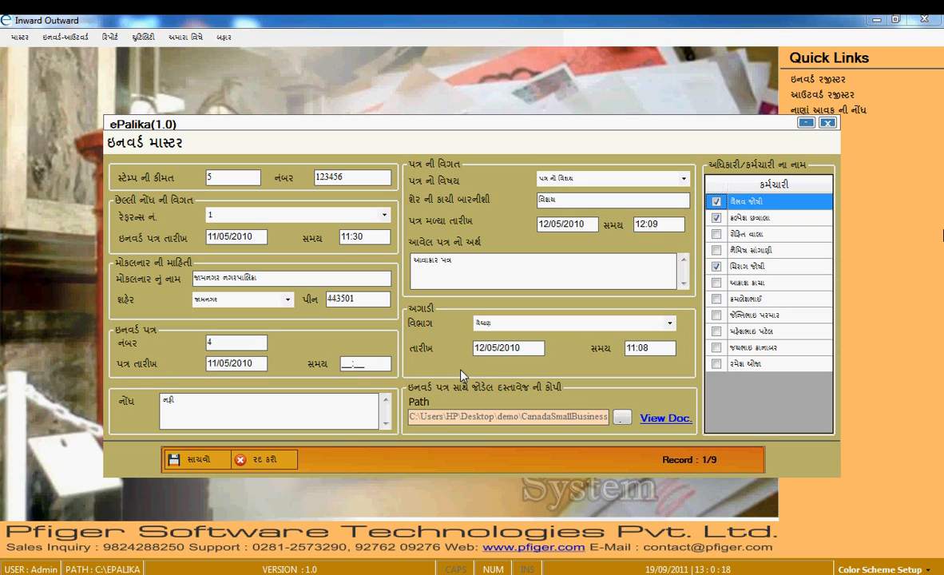
{"action": "left_click", "coordinate": [211, 460]}
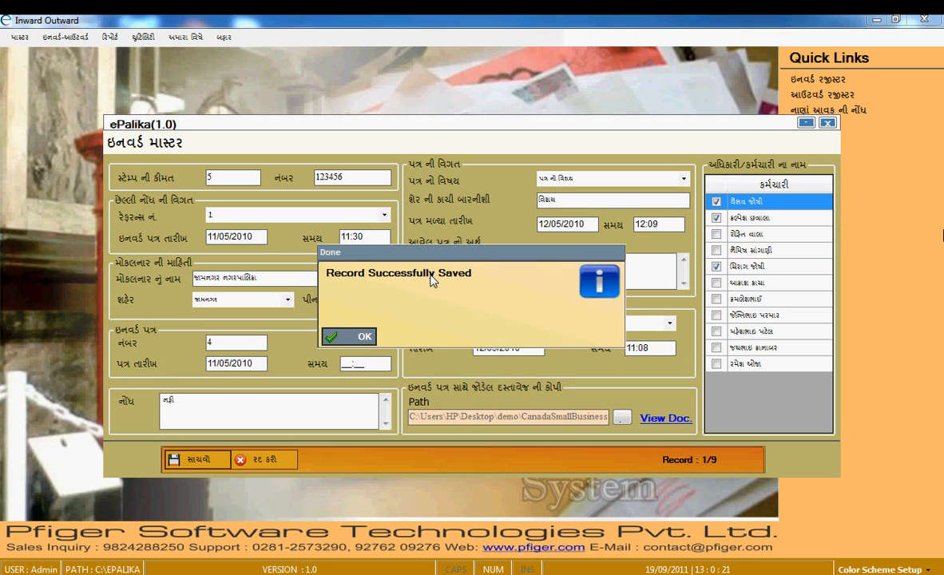
{"action": "left_click", "coordinate": [353, 337]}
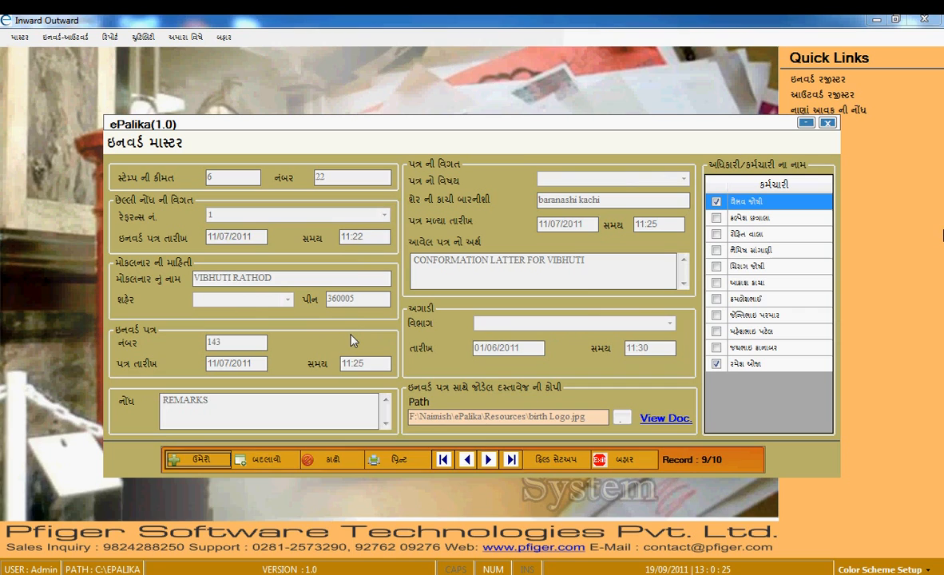